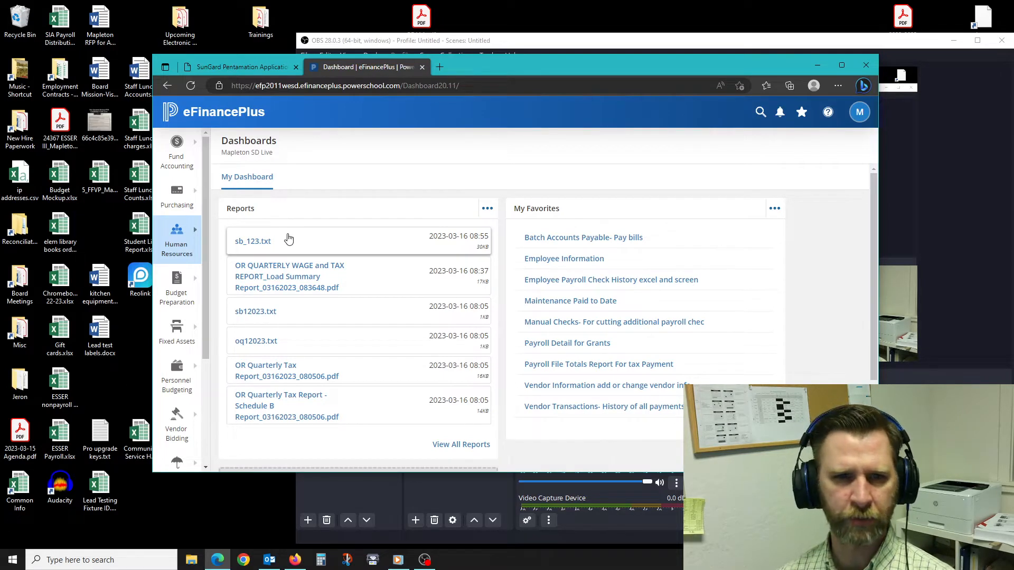
Open the Oregon state Quarterly Wage and Tax Report under Human Resources and bring up its Deductions setup.
left_click(172, 247)
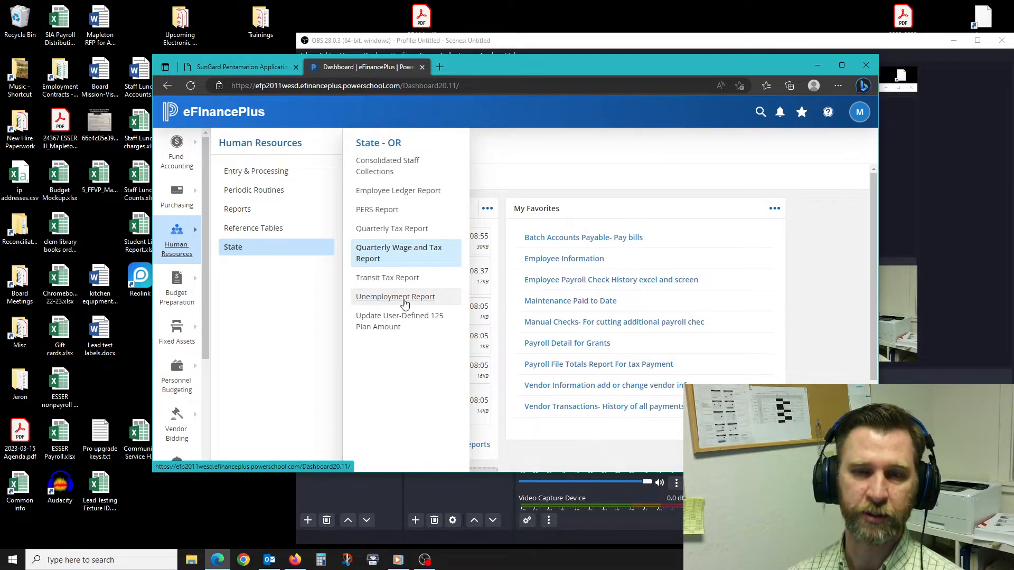
left_click(384, 255)
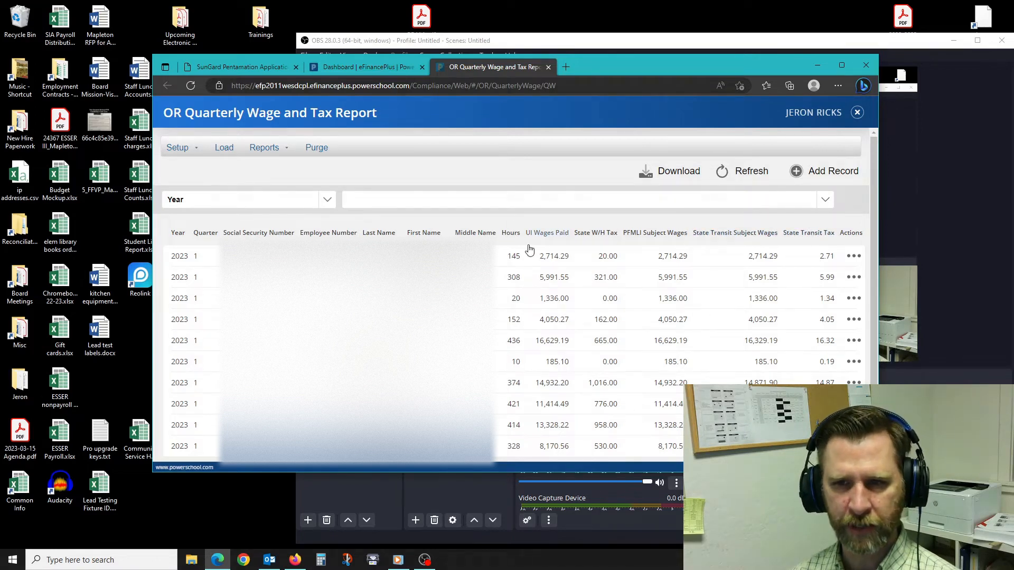
left_click(191, 147)
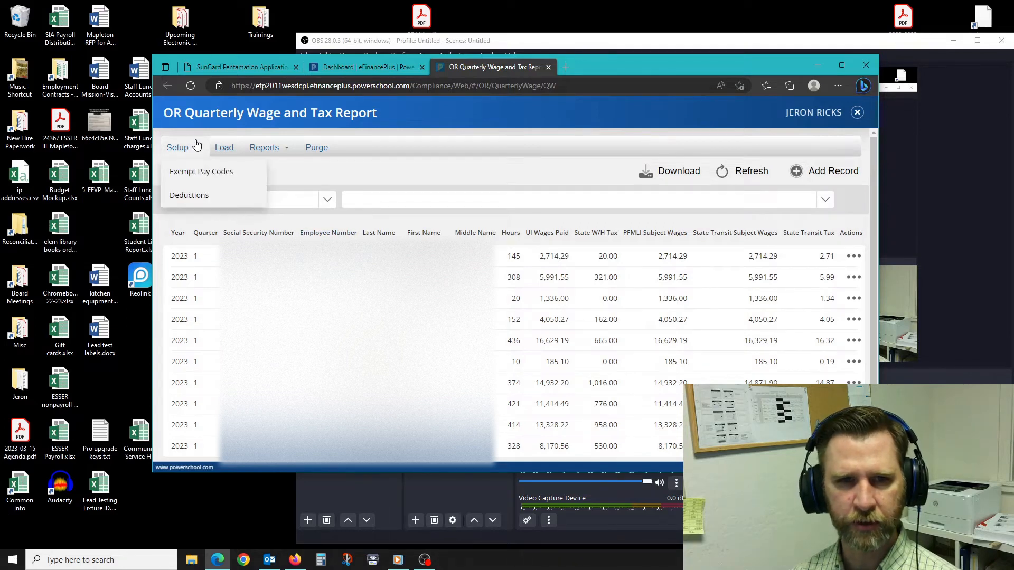
left_click(191, 195)
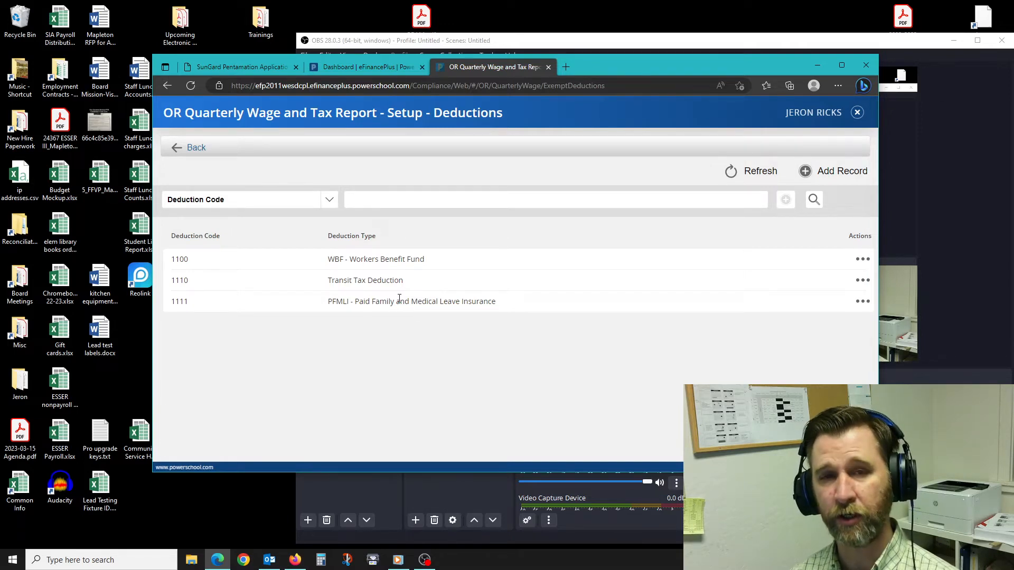
Review the deduction type choices for a new deduction record, discard it and return to the wage and tax report.
left_click(840, 173)
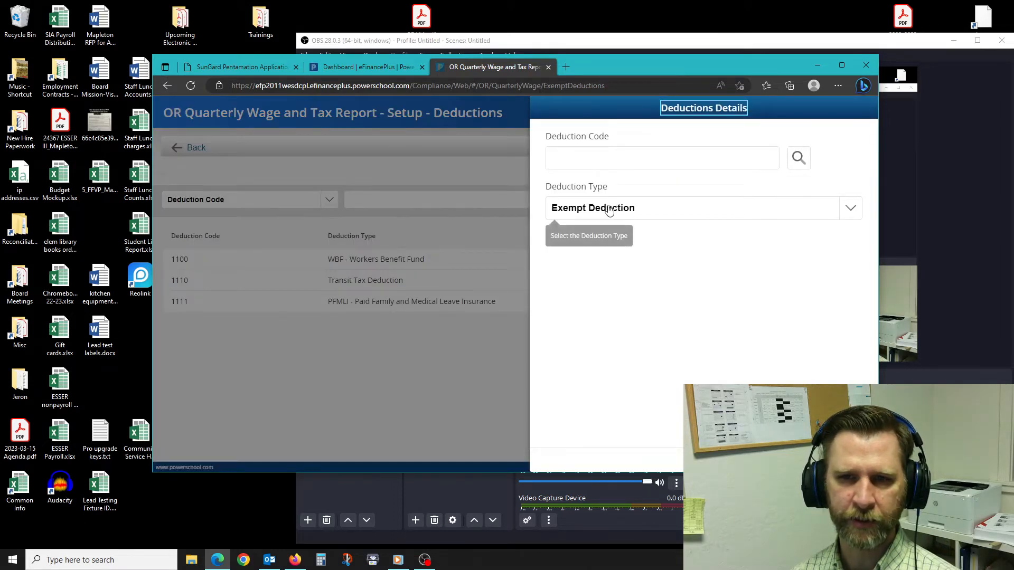
left_click(644, 213)
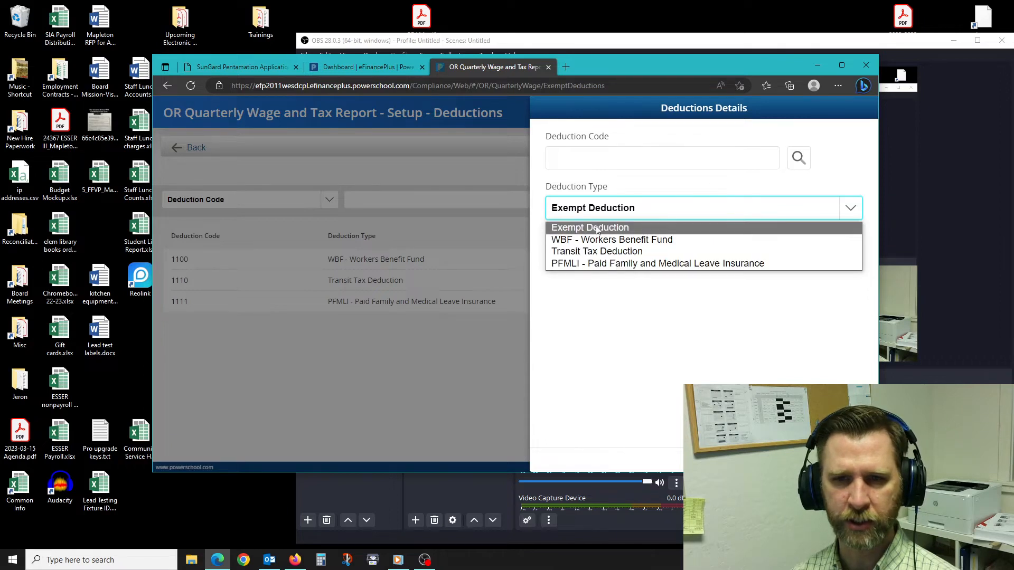
left_click(595, 155)
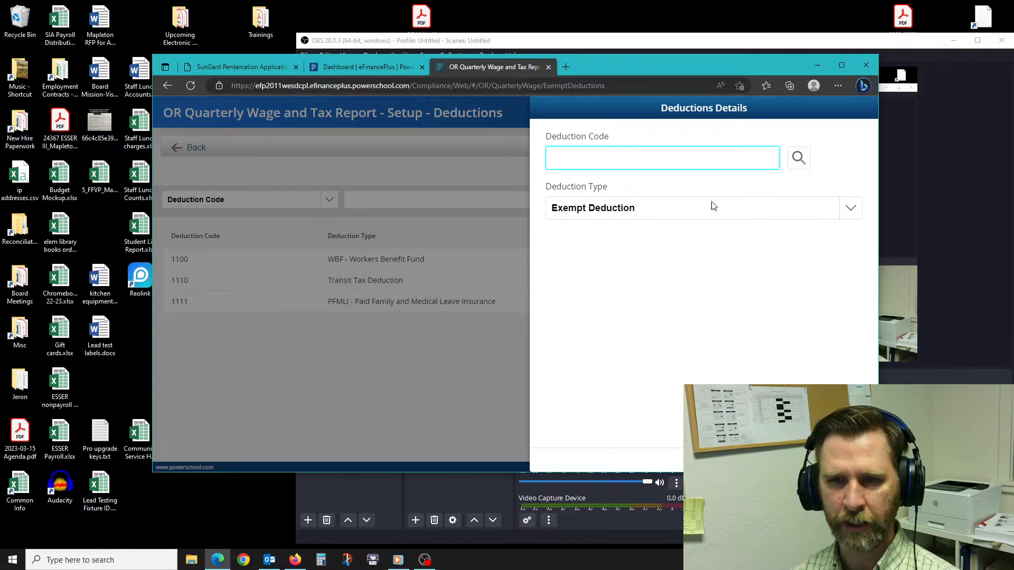
left_click(555, 111)
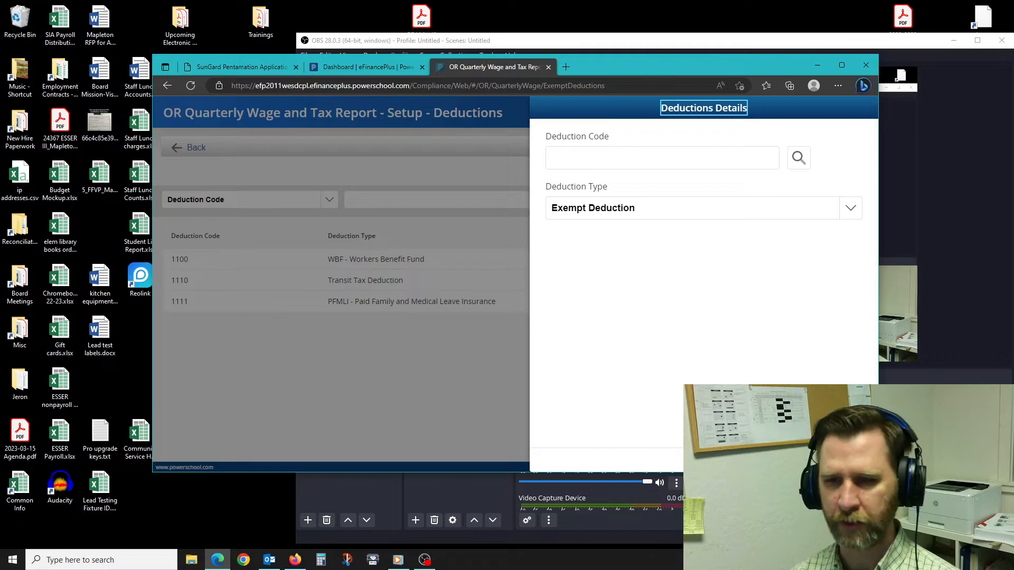
key("Escape")
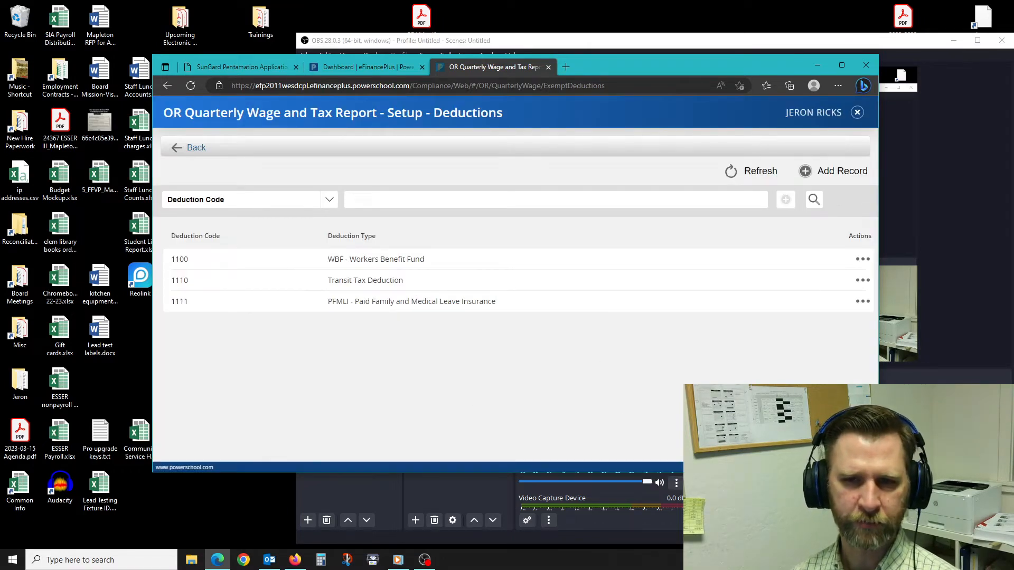
left_click(193, 152)
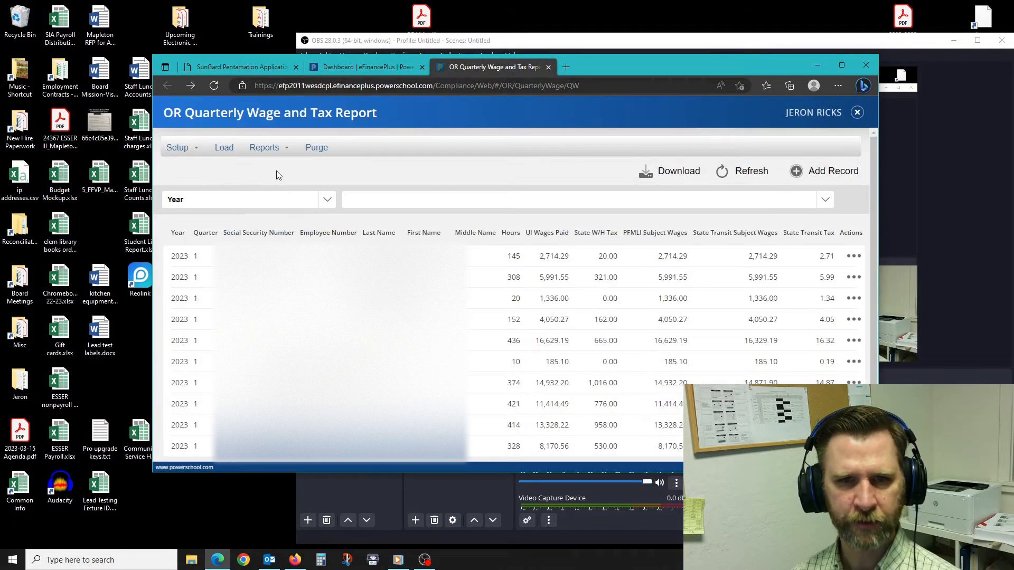
Review the report's load criteria, from year and quarter to the annual compensation limit and monthly pay runs, and return to the records.
left_click(278, 149)
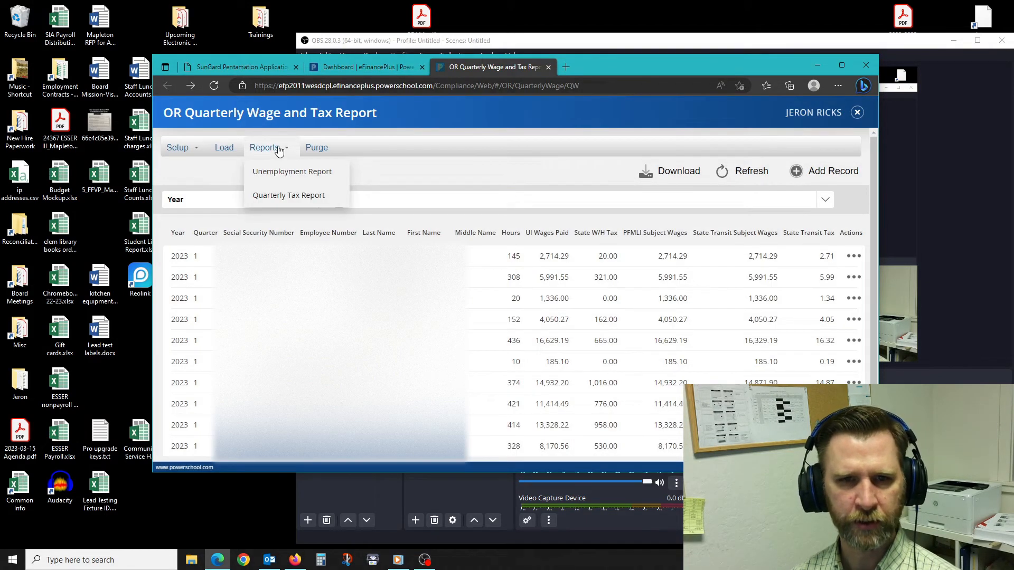
left_click(224, 150)
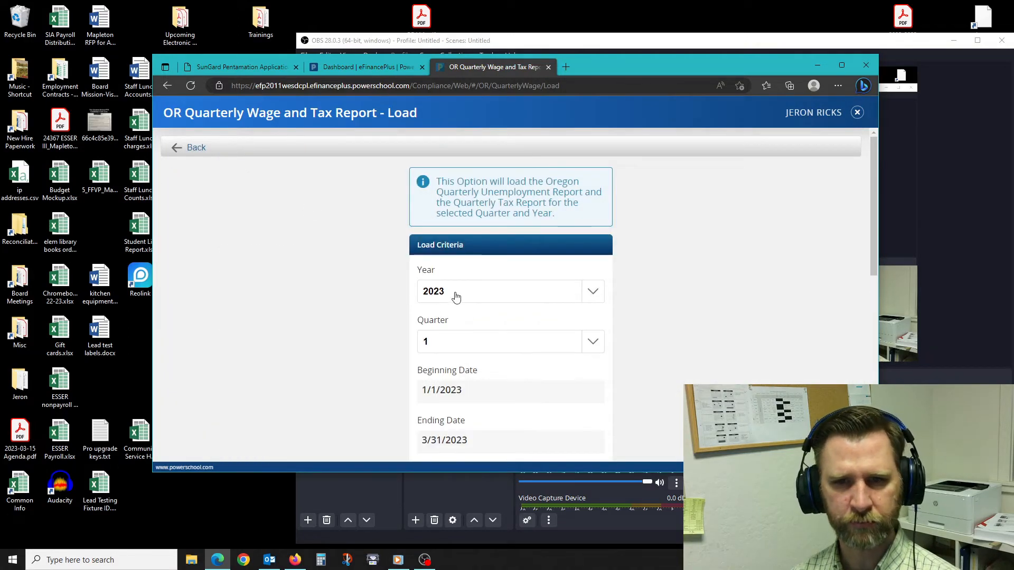
scroll(384, 325, "down", 4)
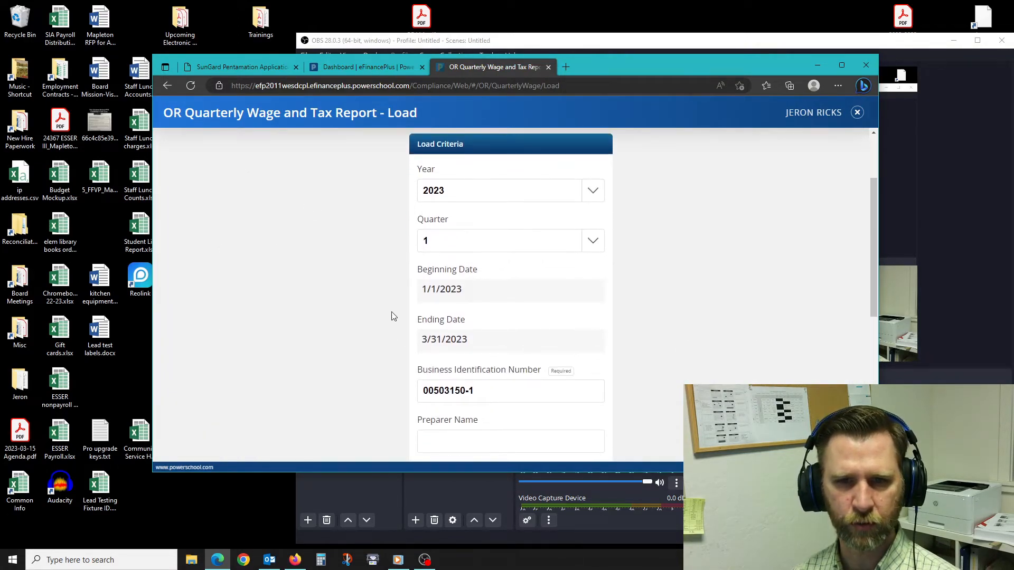
scroll(393, 327, "down", 4)
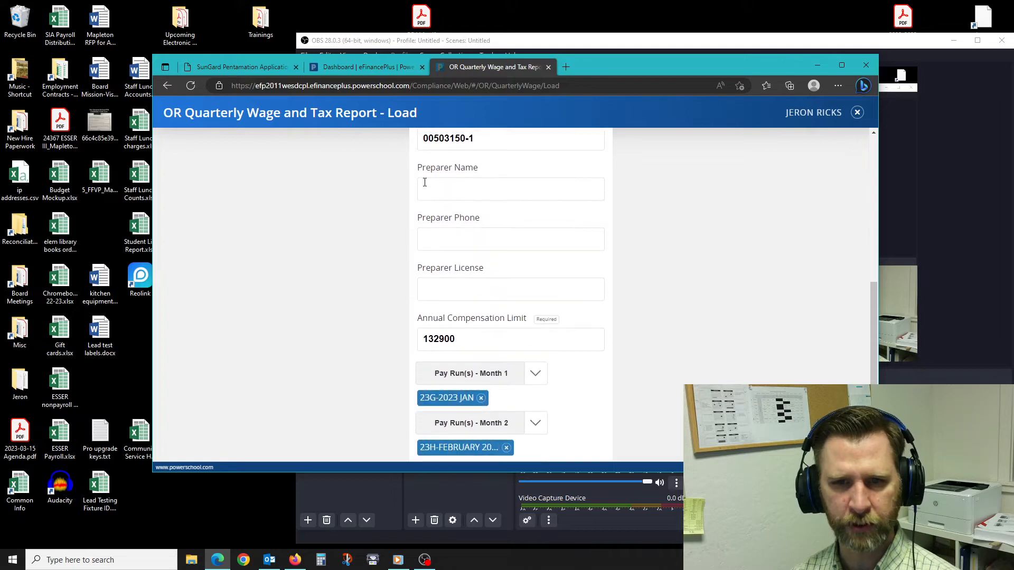
scroll(401, 208, "up", 3)
scroll(402, 207, "up", 1)
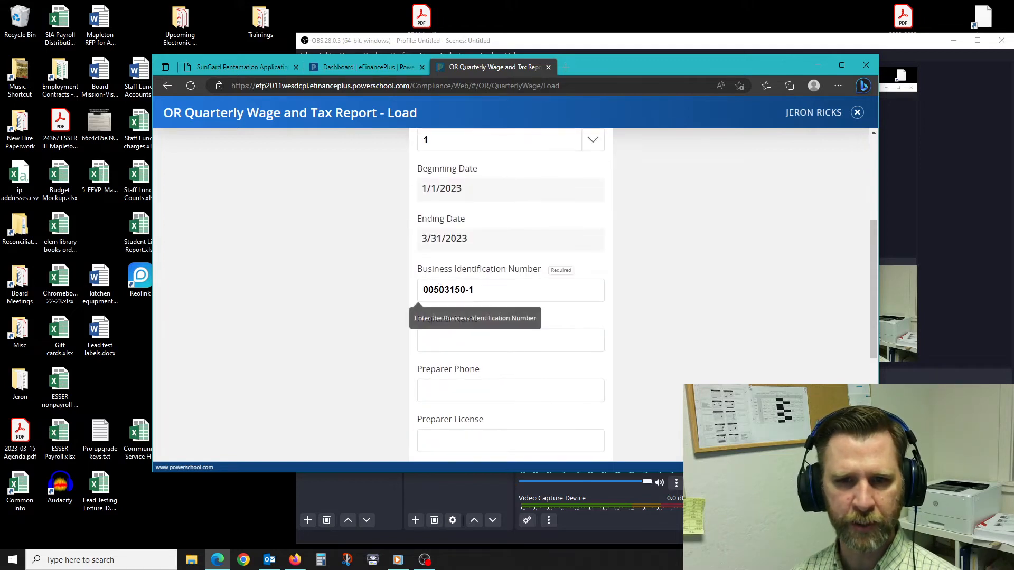
scroll(389, 320, "down", 4)
scroll(389, 317, "down", 1)
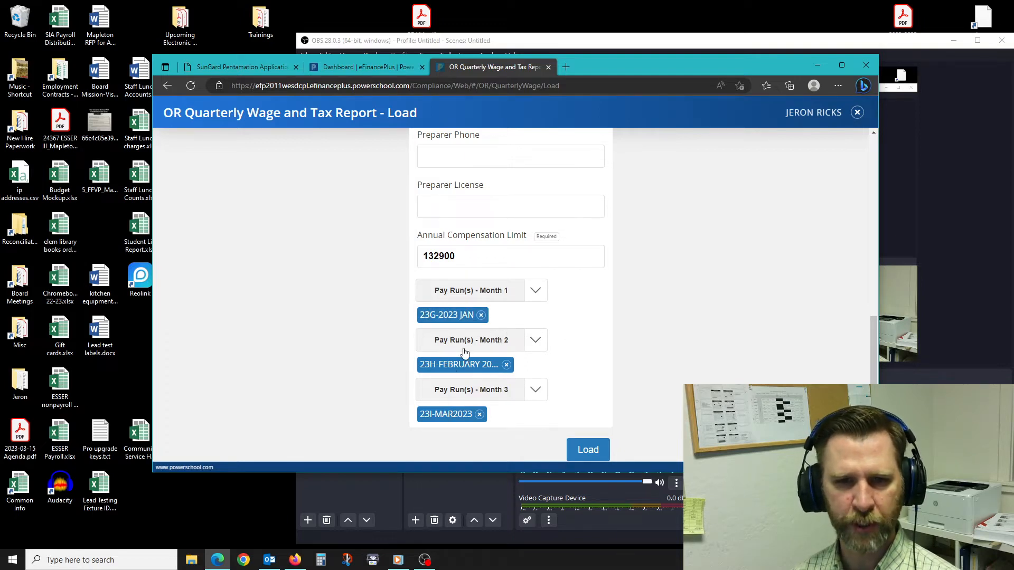
left_click(583, 450)
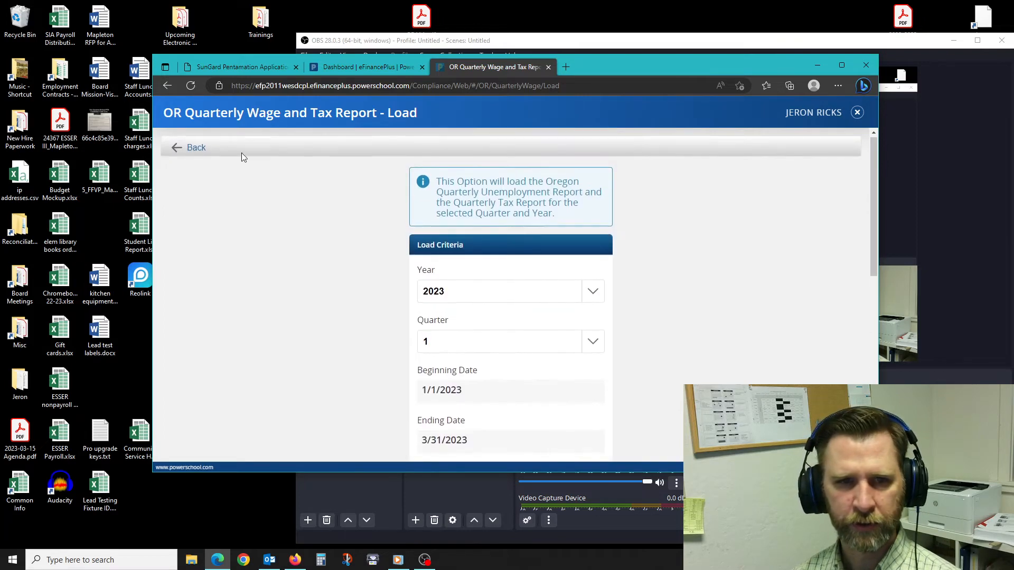
left_click(189, 148)
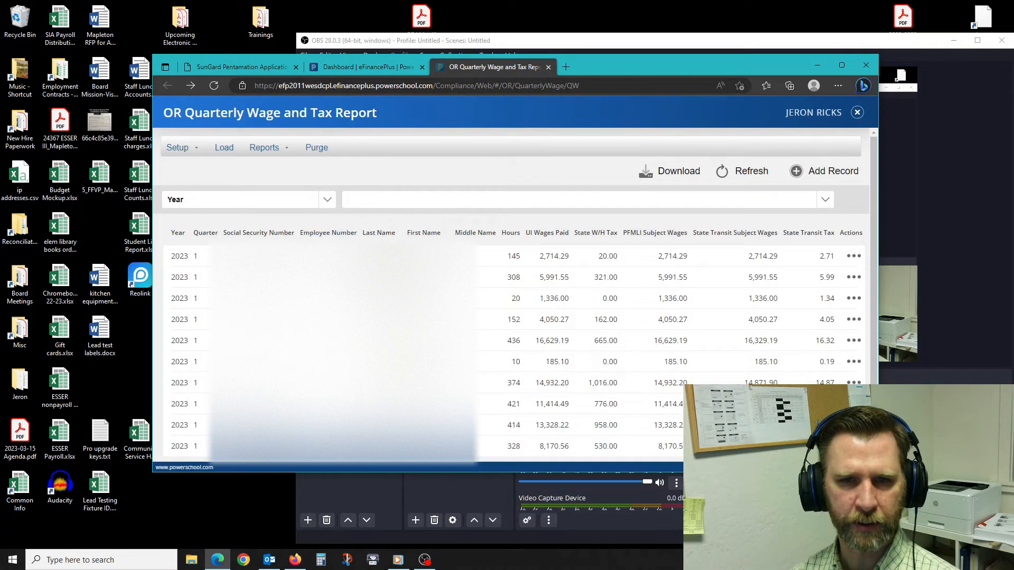
Create the Unemployment Report for 2023 quarter 1 with the Electronic File type.
left_click(286, 151)
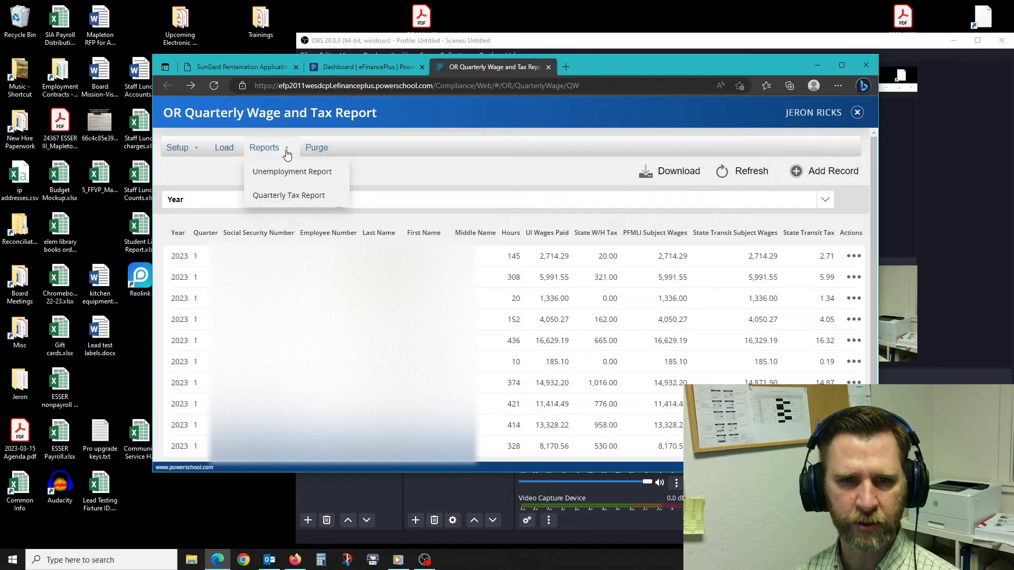
left_click(280, 173)
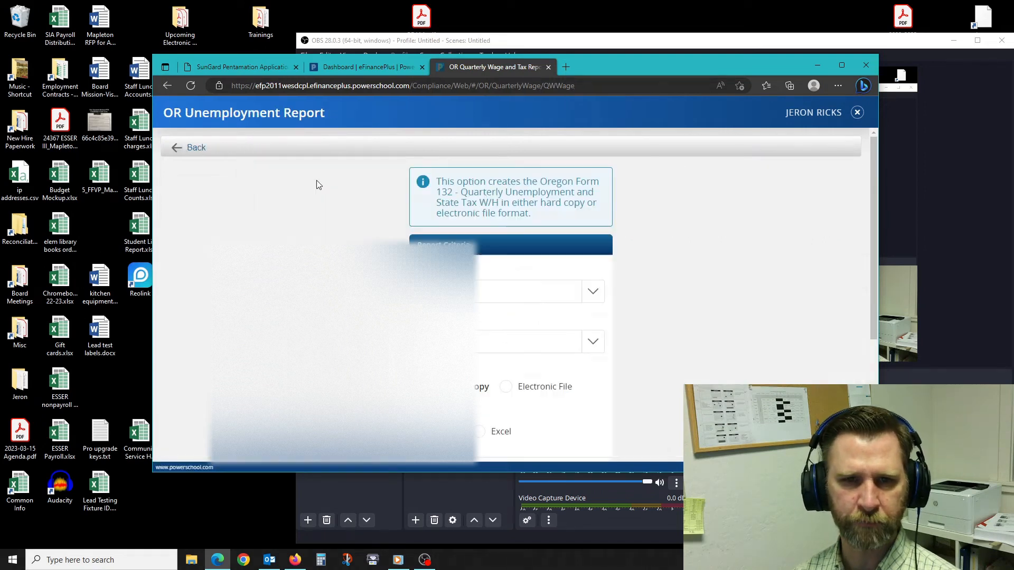
scroll(382, 291, "down", 3)
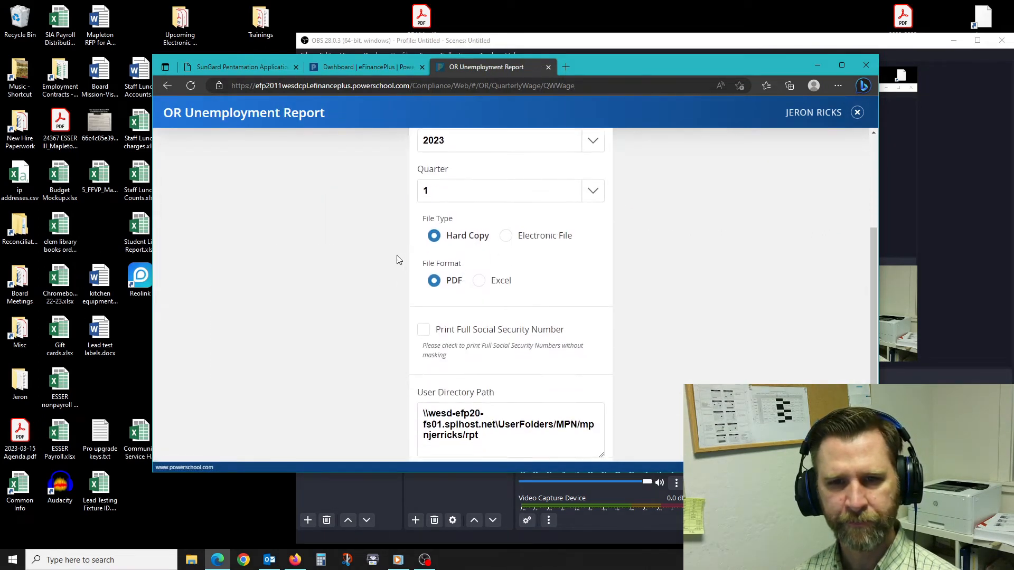
left_click(534, 235)
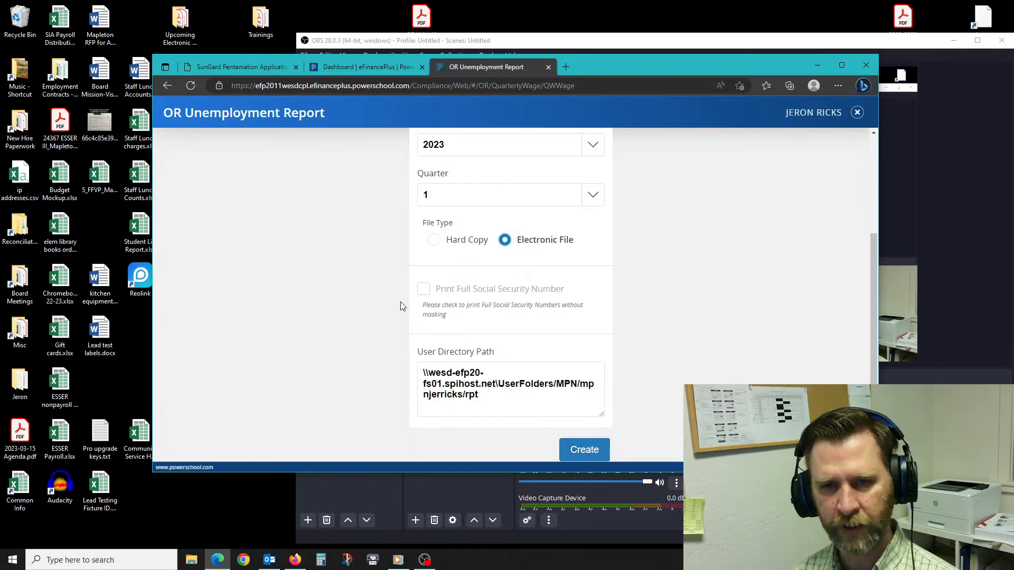
scroll(400, 304, "up", 3)
scroll(400, 304, "down", 3)
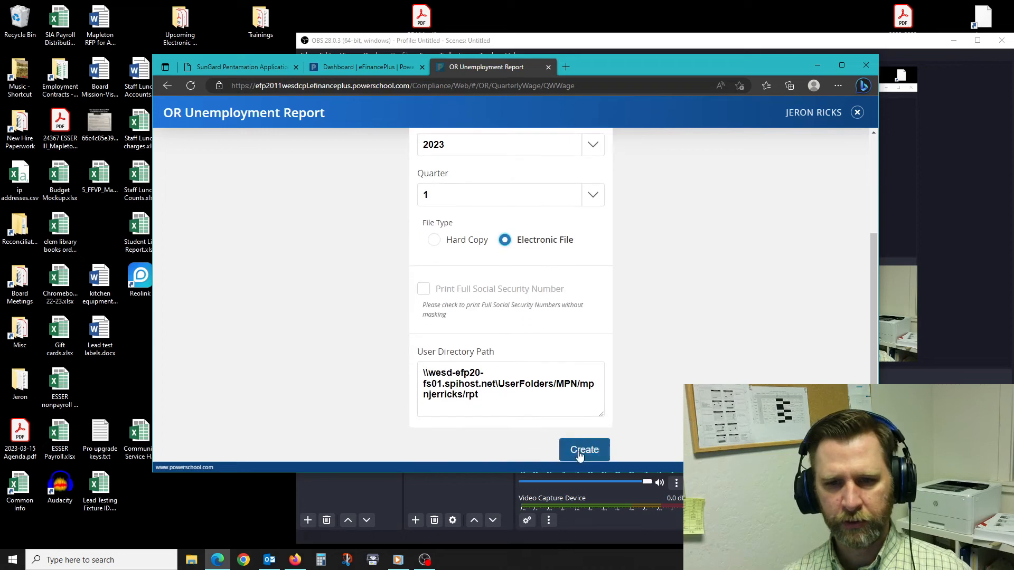
scroll(436, 203, "up", 1)
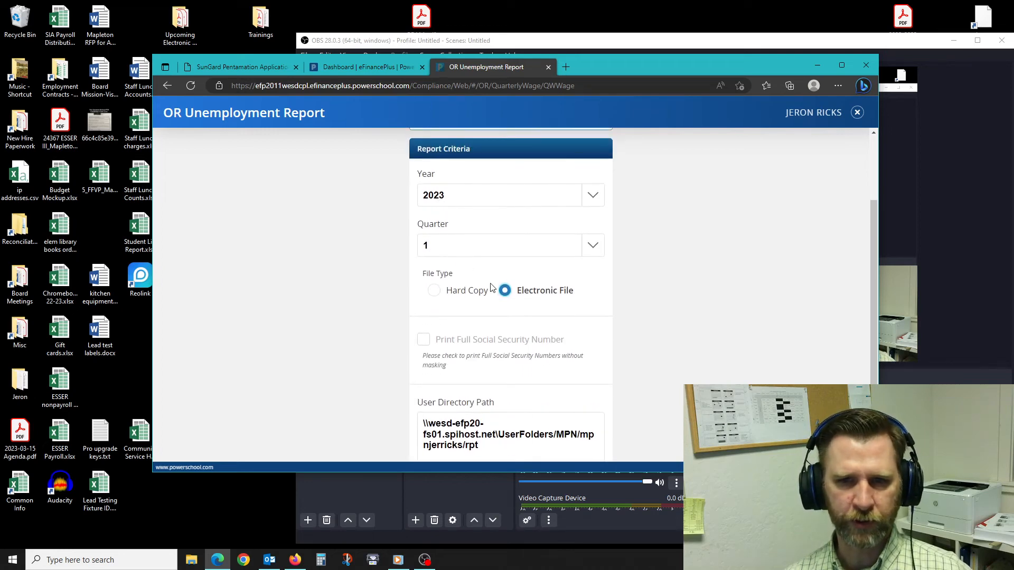
scroll(576, 368, "down", 1)
left_click(580, 449)
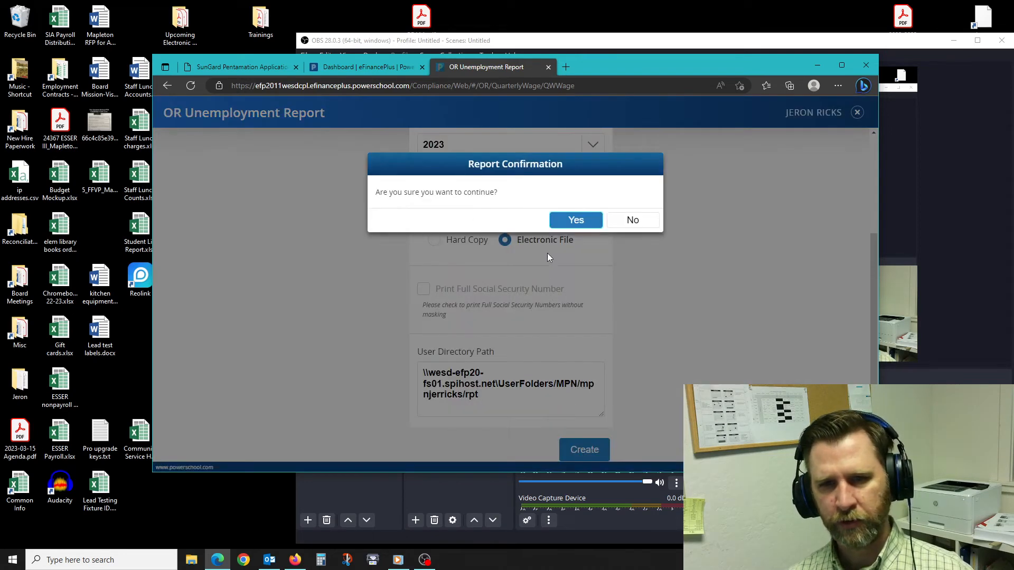
left_click(585, 223)
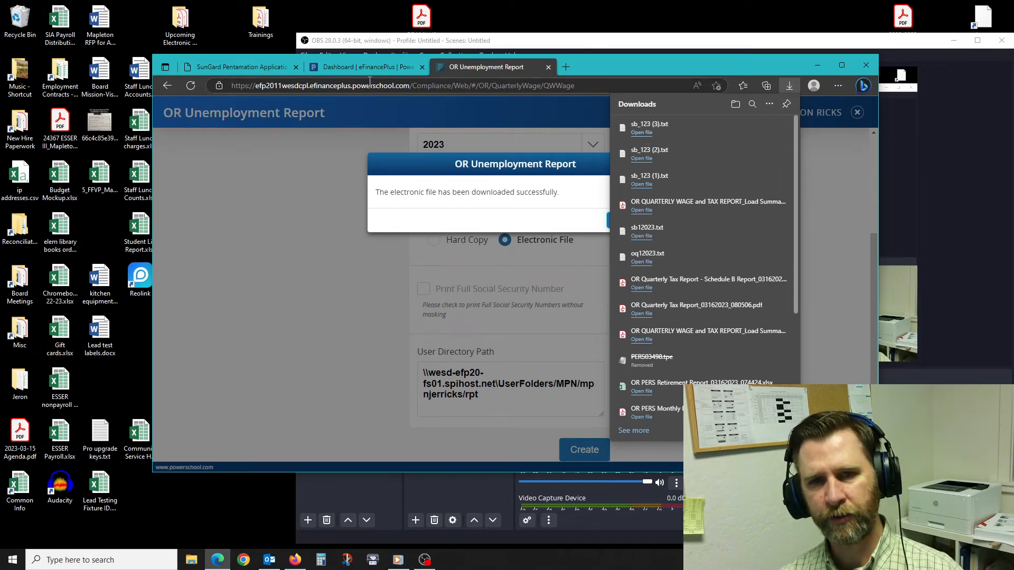
Look at the dashboard's State report list, dismiss the Unemployment Report message and return to the wage and tax records.
left_click(353, 65)
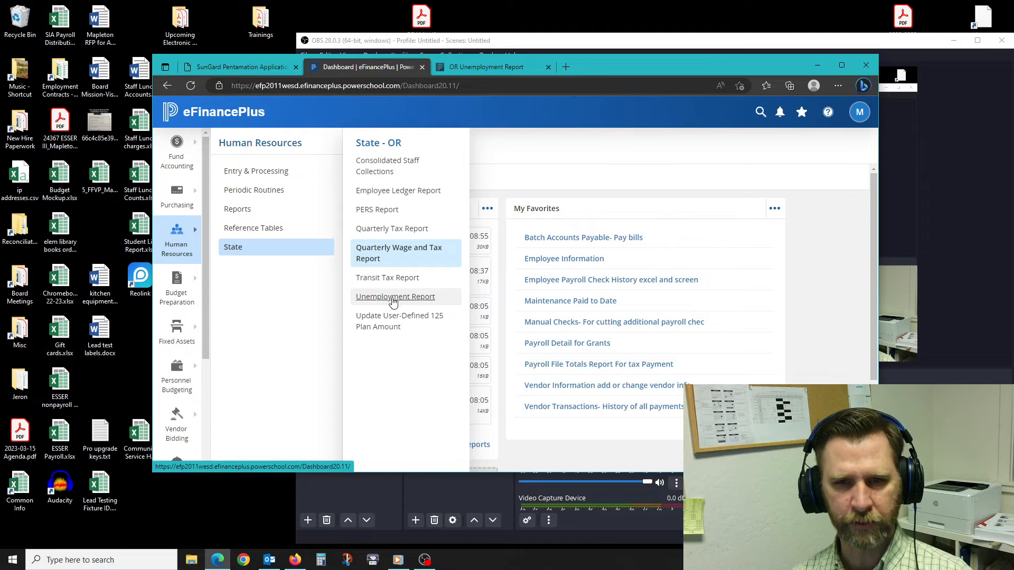
left_click(482, 67)
left_click(619, 220)
scroll(348, 227, "up", 3)
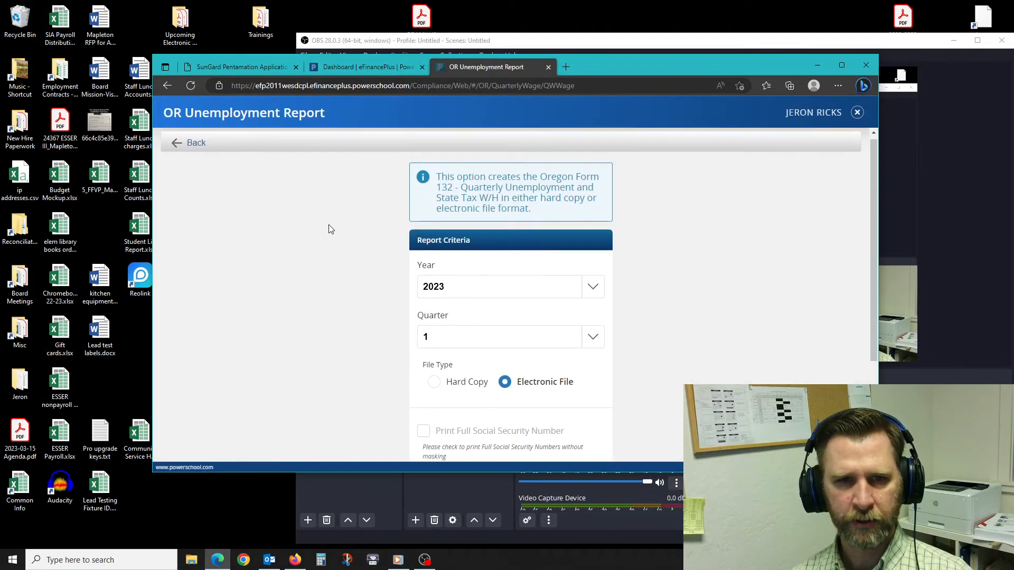
left_click(193, 143)
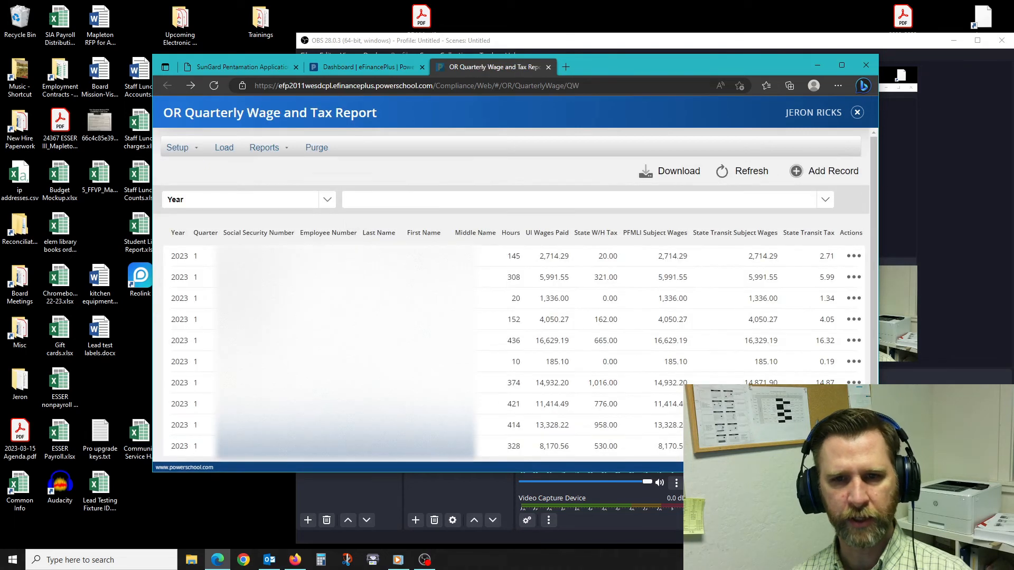